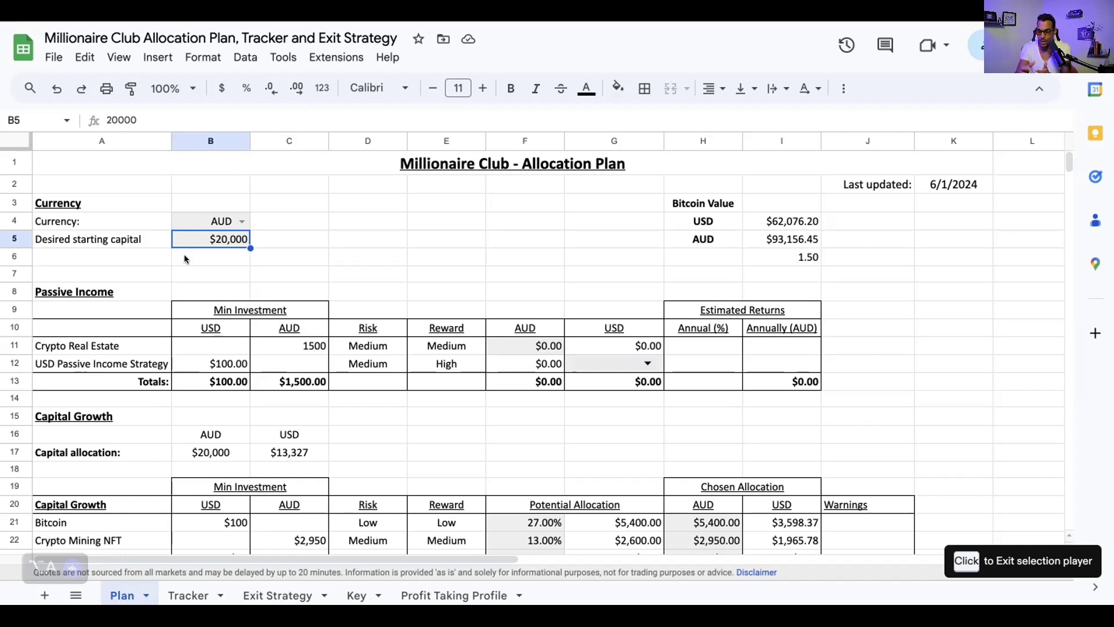
Review the Passive Income section of the Plan sheet, covering the Crypto Real Estate and USD Passive Income Strategy rows.
scroll(197, 255, down, 1)
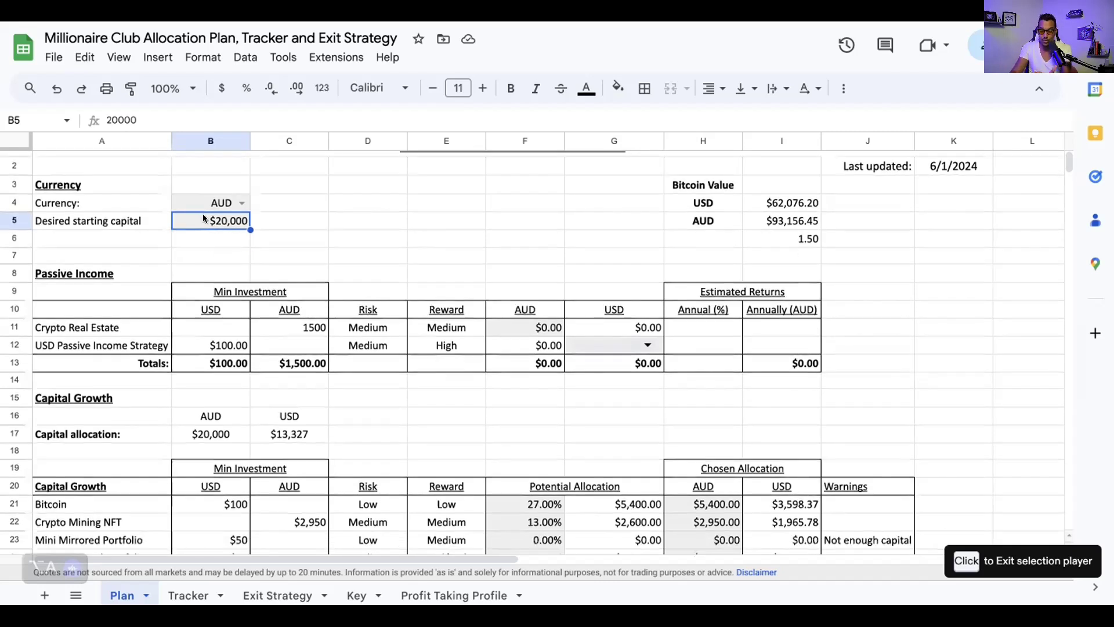
scroll(291, 264, down, 1)
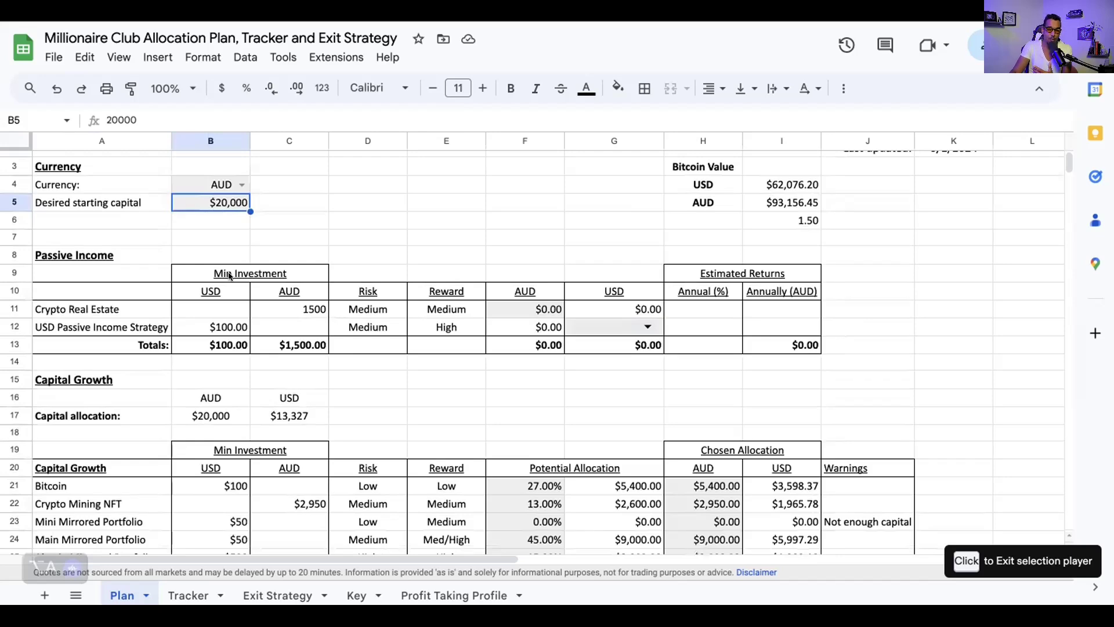
click(115, 261)
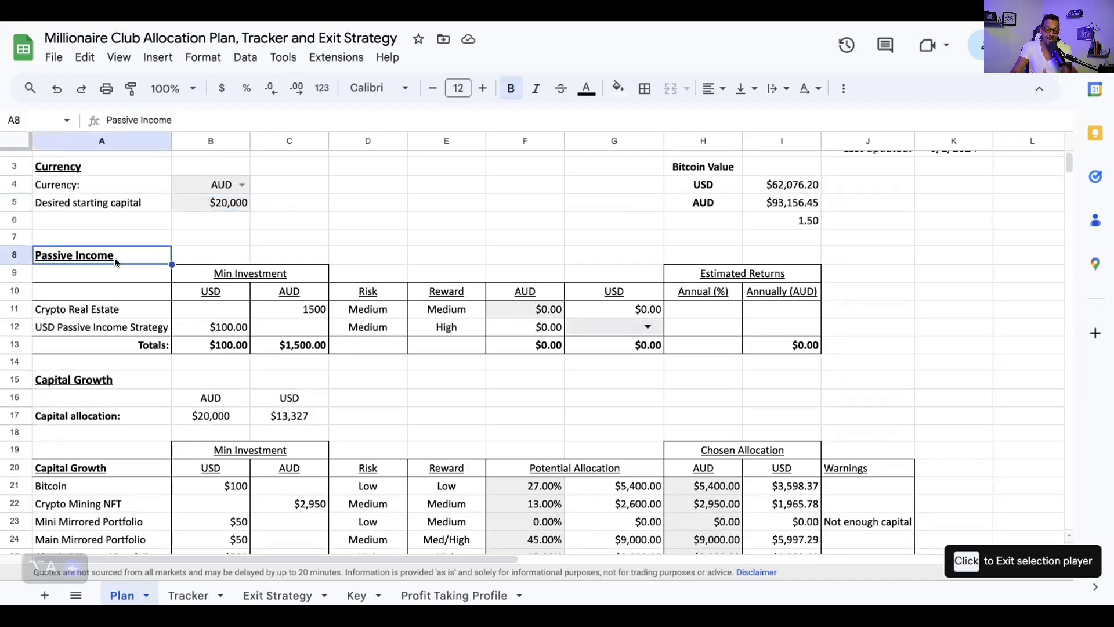
scroll(302, 287, down, 3)
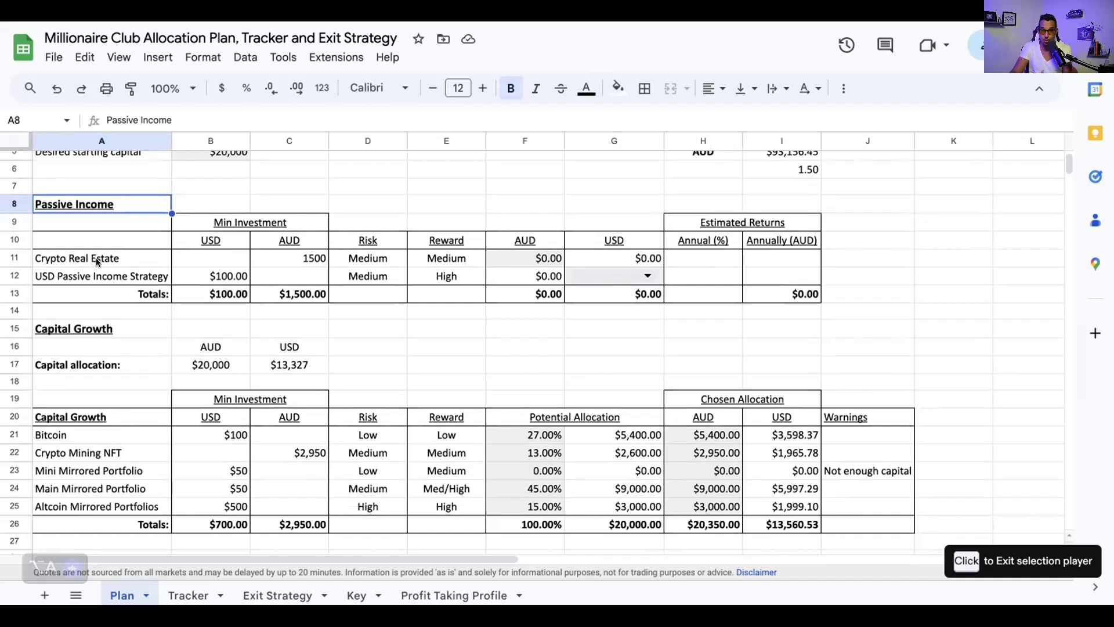
click(103, 260)
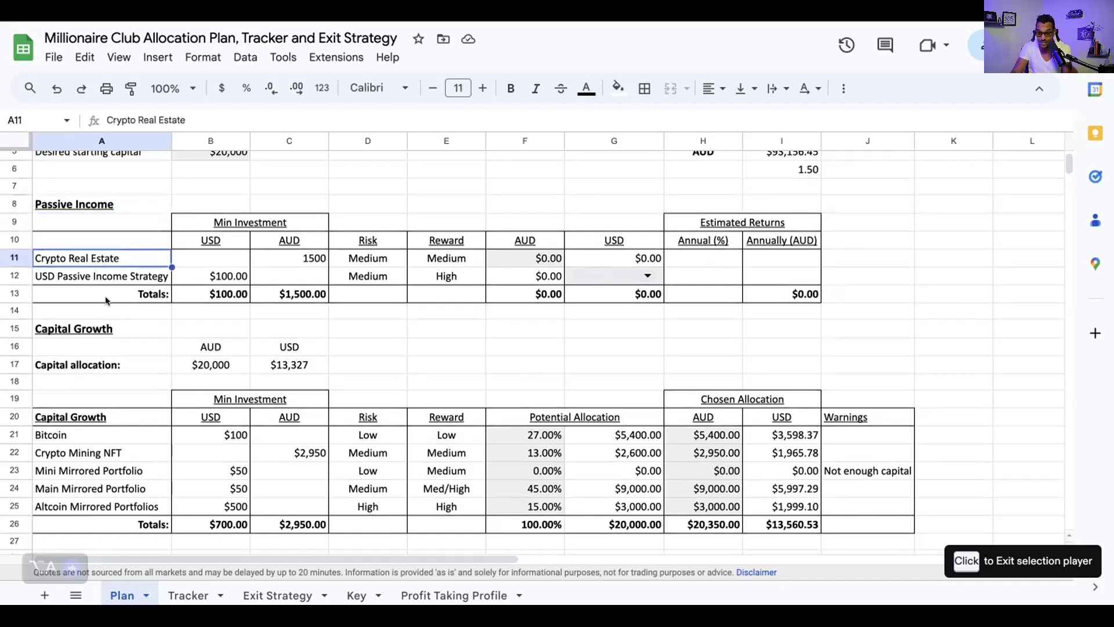
click(78, 277)
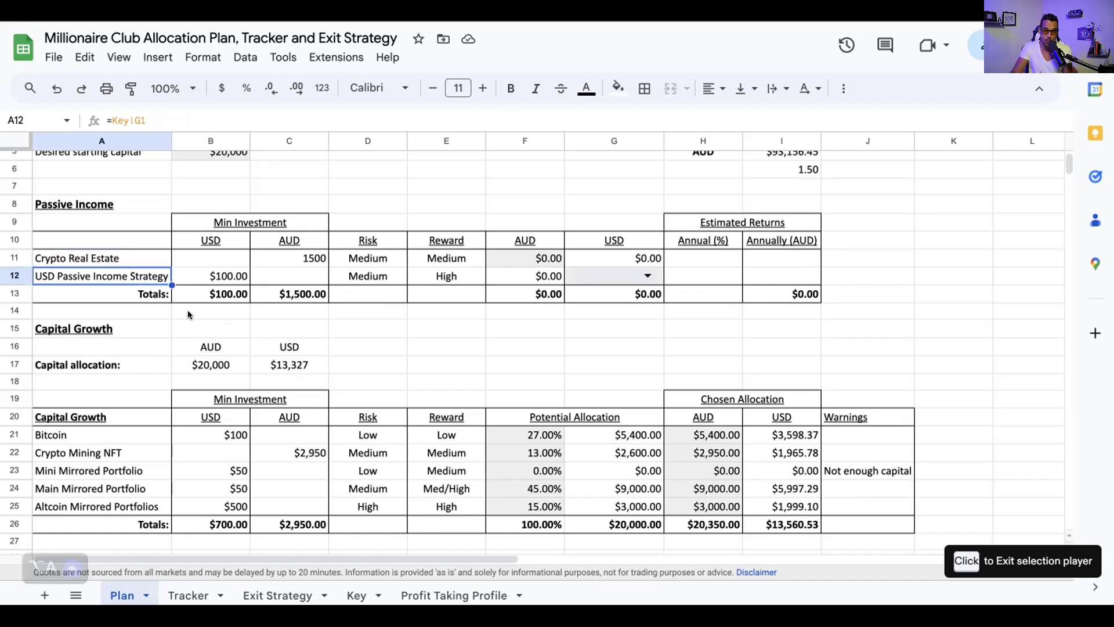
Go through the Capital Growth options on the Plan sheet one by one, from Bitcoin to Altcoin Mirrored Portfolios.
scroll(186, 314, down, 1)
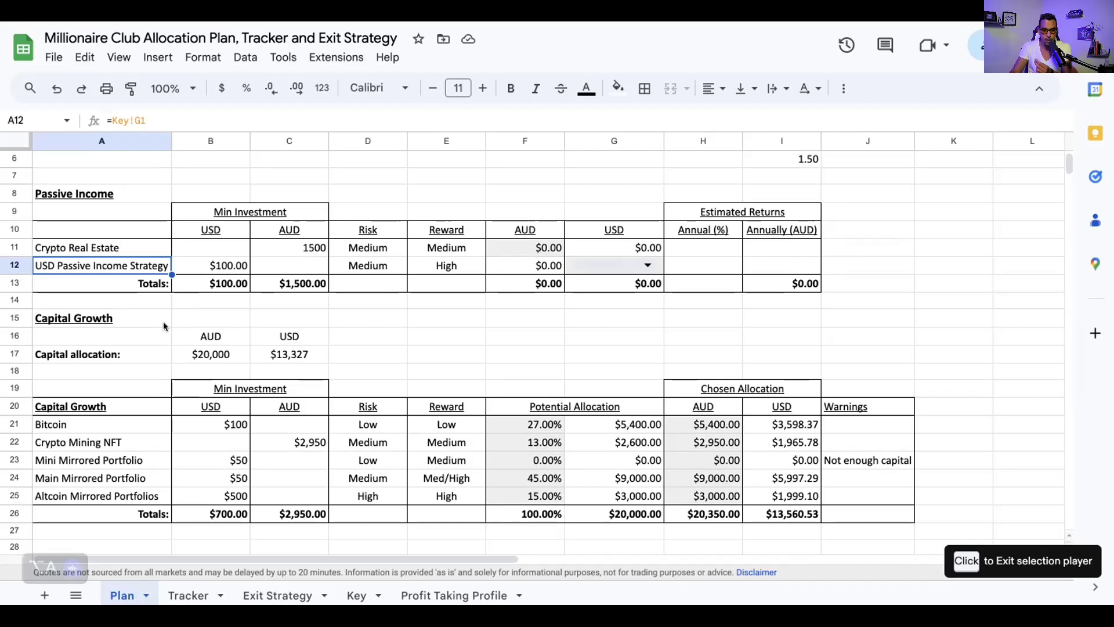
scroll(105, 329, down, 2)
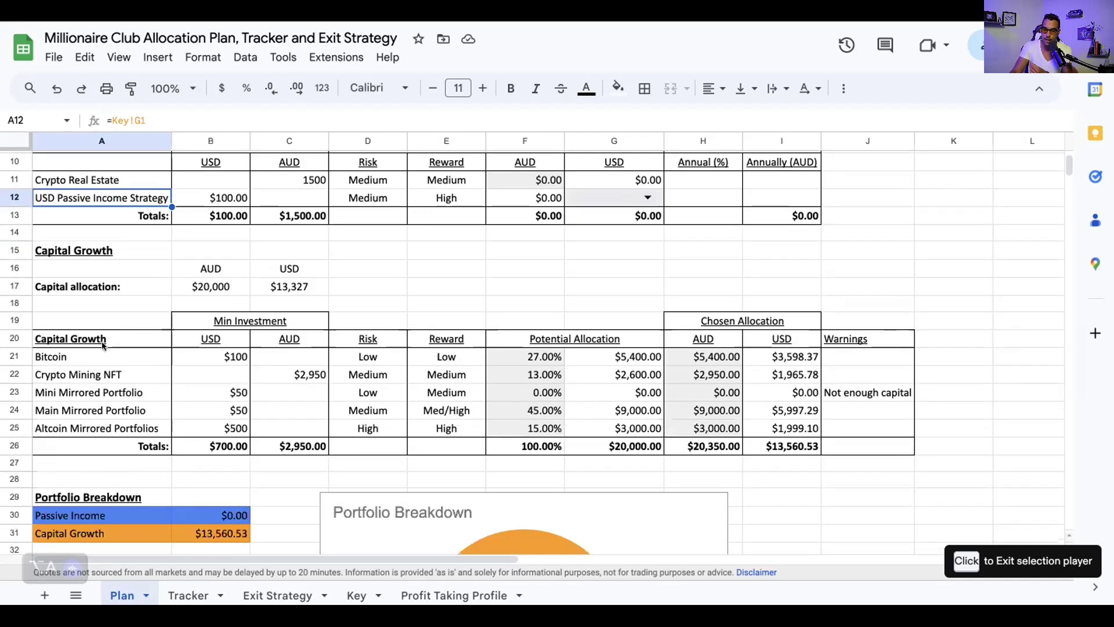
click(90, 356)
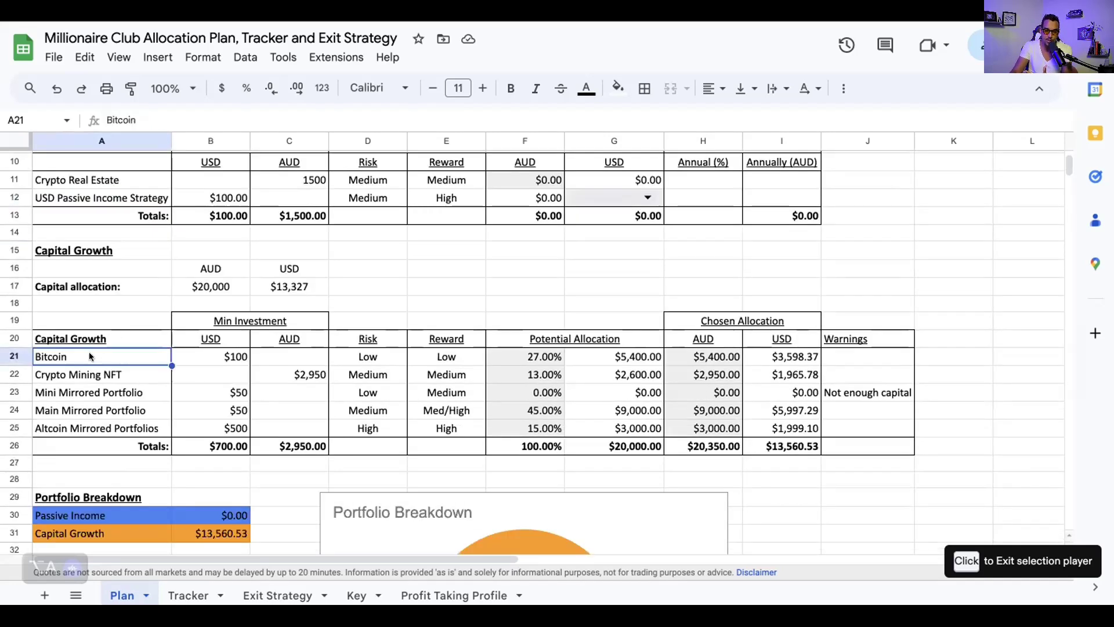
click(103, 376)
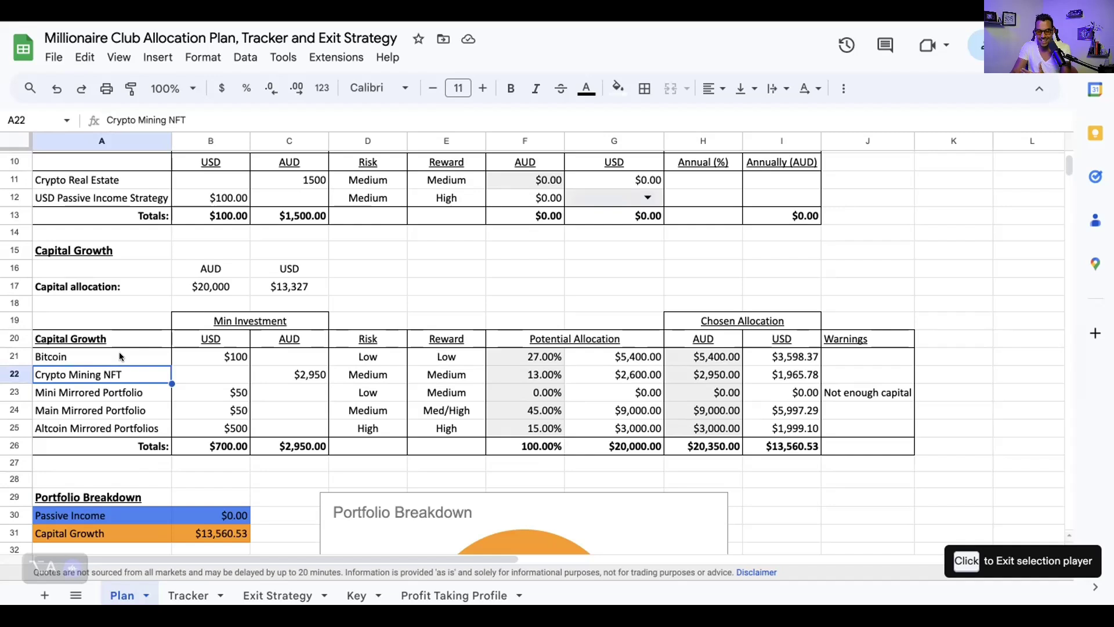
click(115, 393)
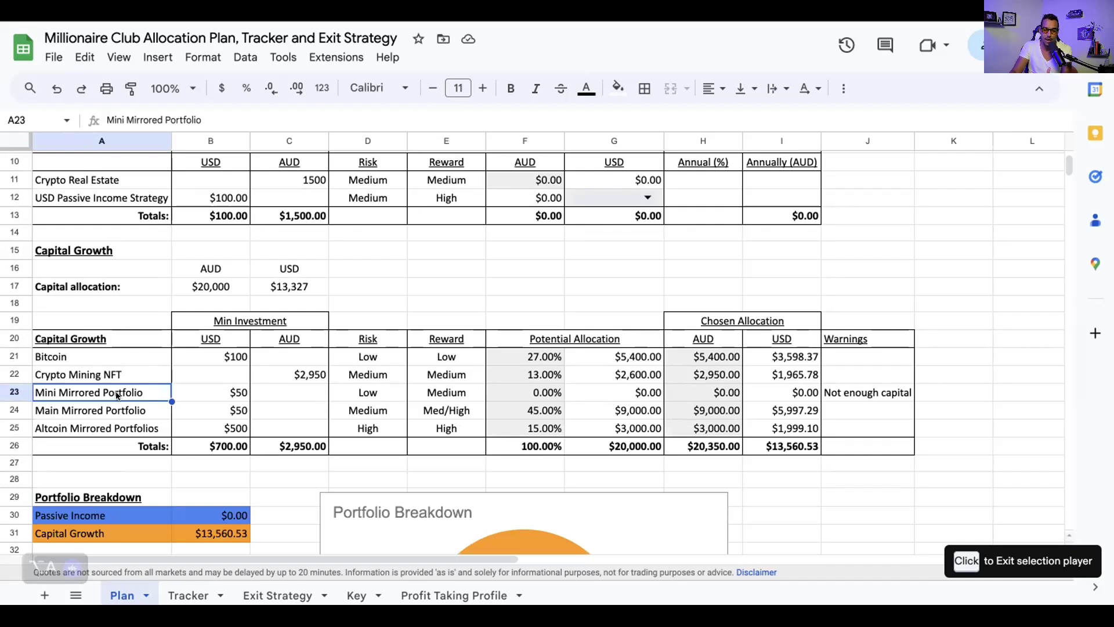
click(96, 414)
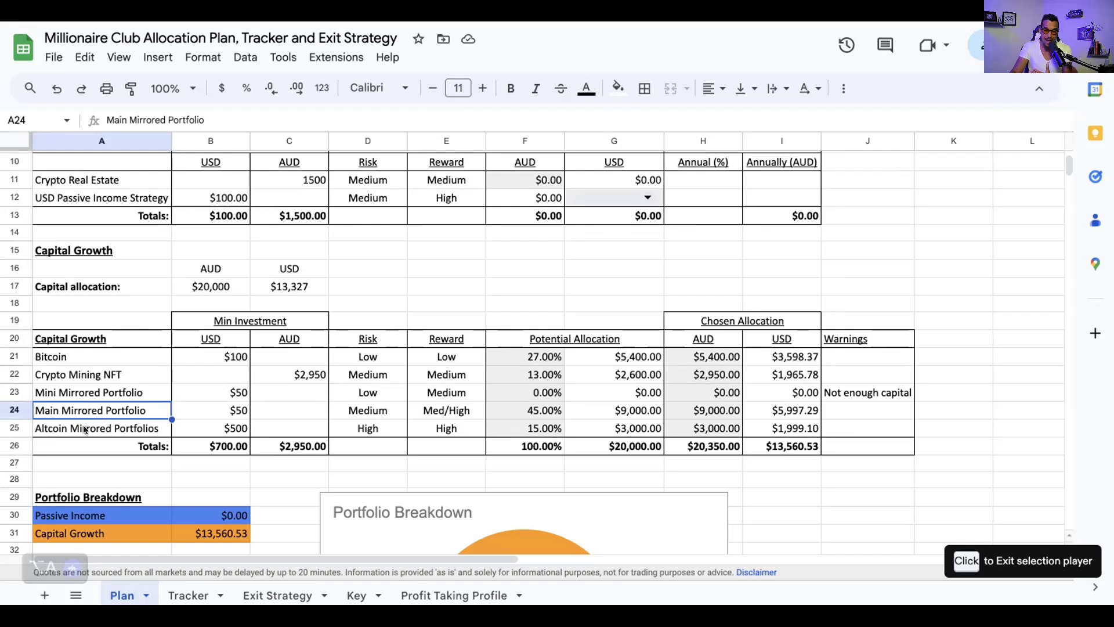
click(85, 429)
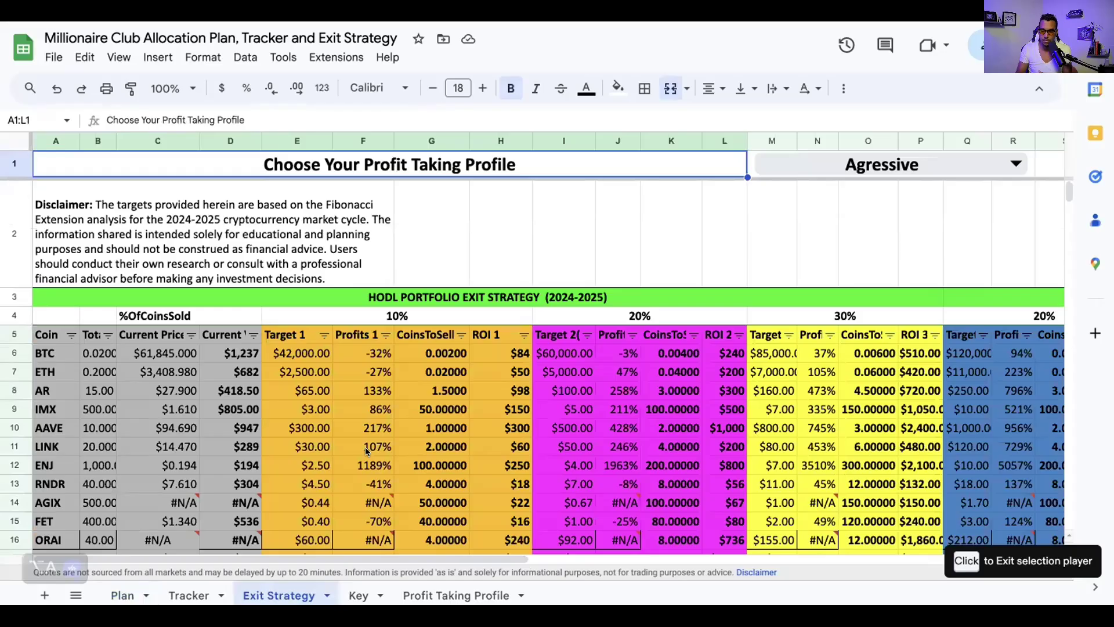
Examine the HODL portfolio exit strategy table, covering the BTC row's holdings, current value and profit targets, and the current value total.
scroll(599, 228, down, 1)
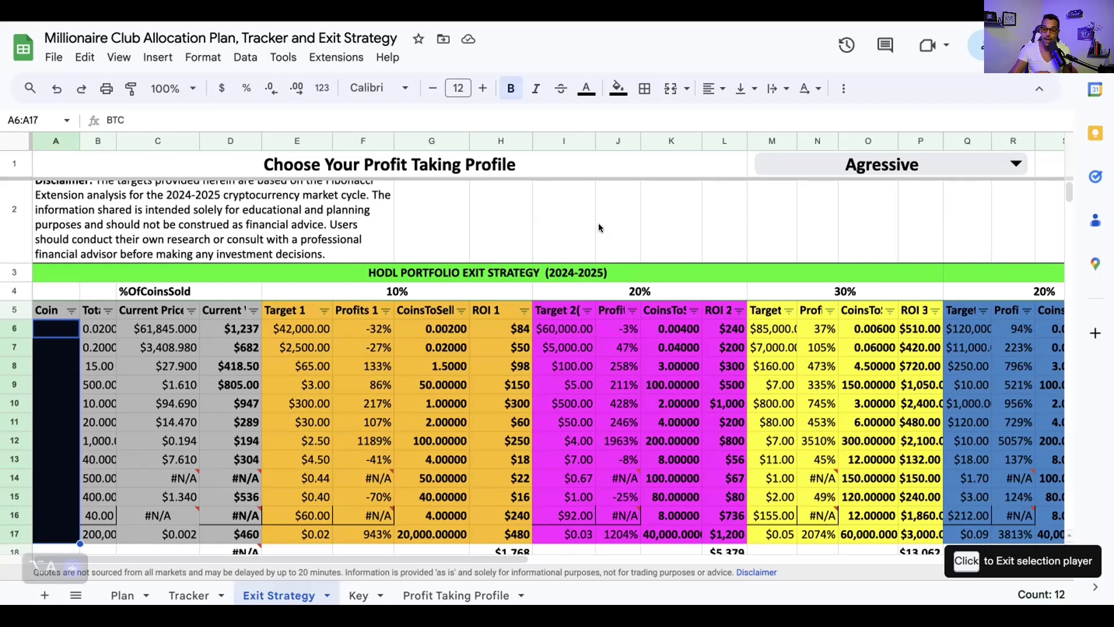
scroll(476, 352, down, 1)
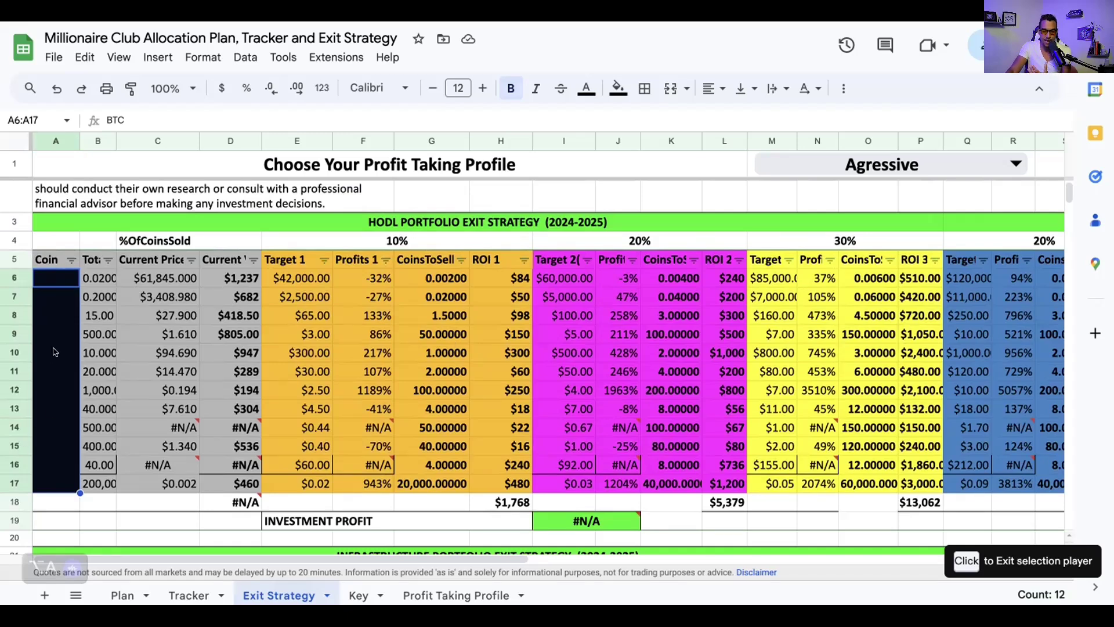
click(58, 286)
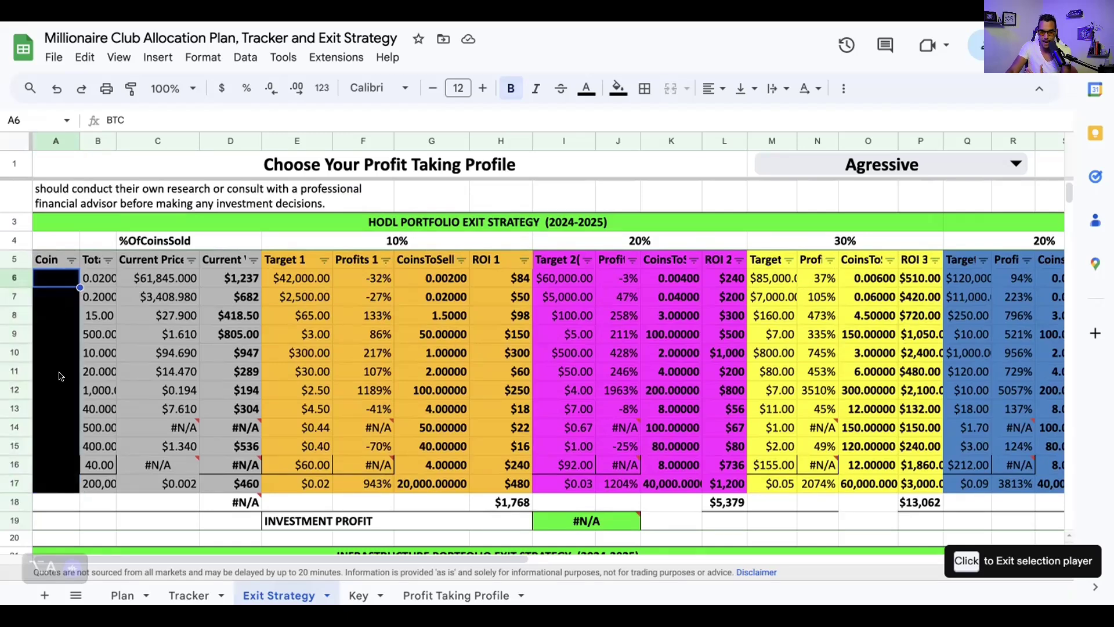
click(96, 281)
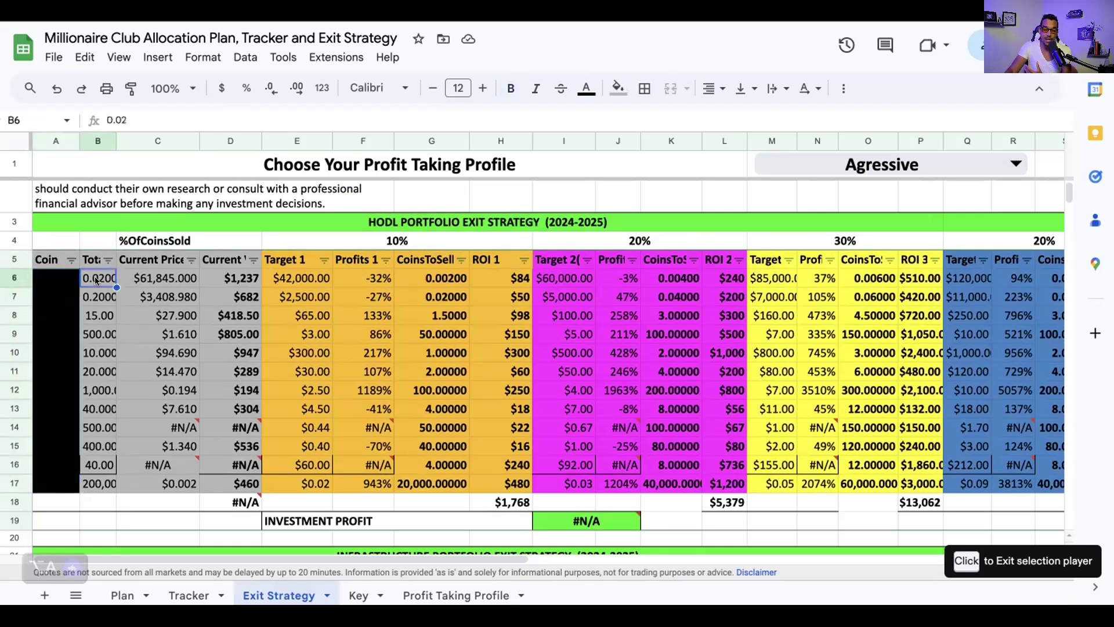
click(240, 279)
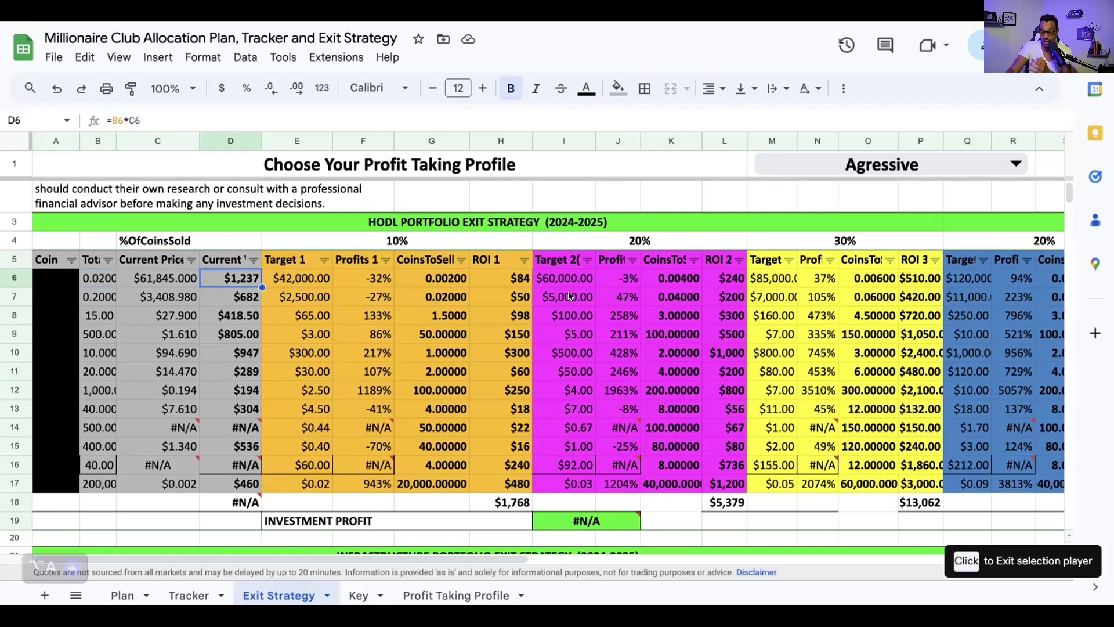
click(297, 279)
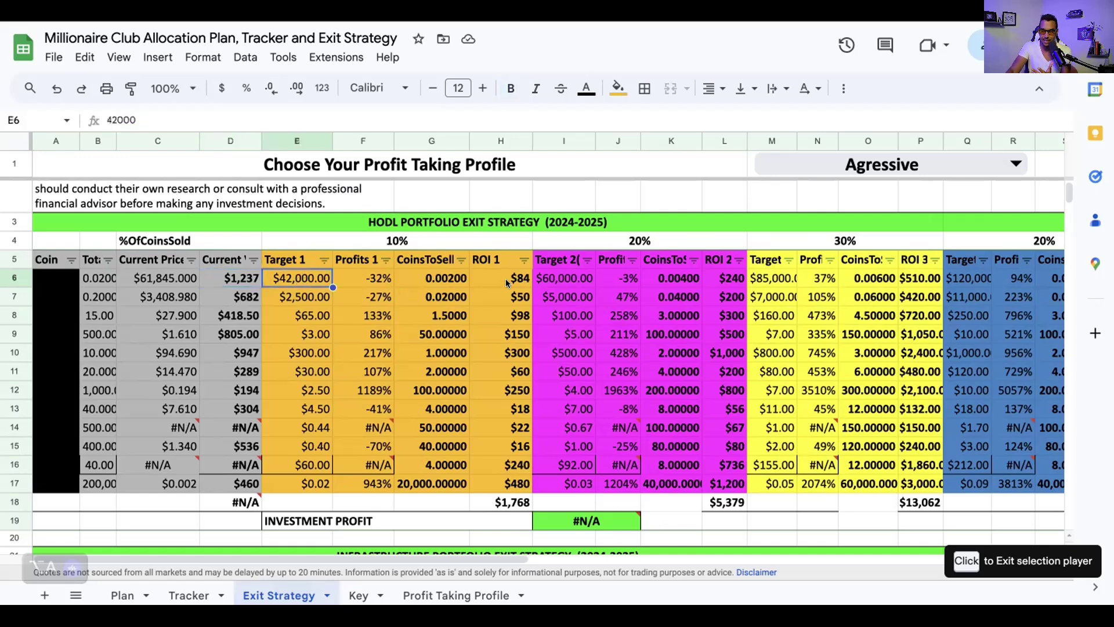
click(539, 278)
click(968, 283)
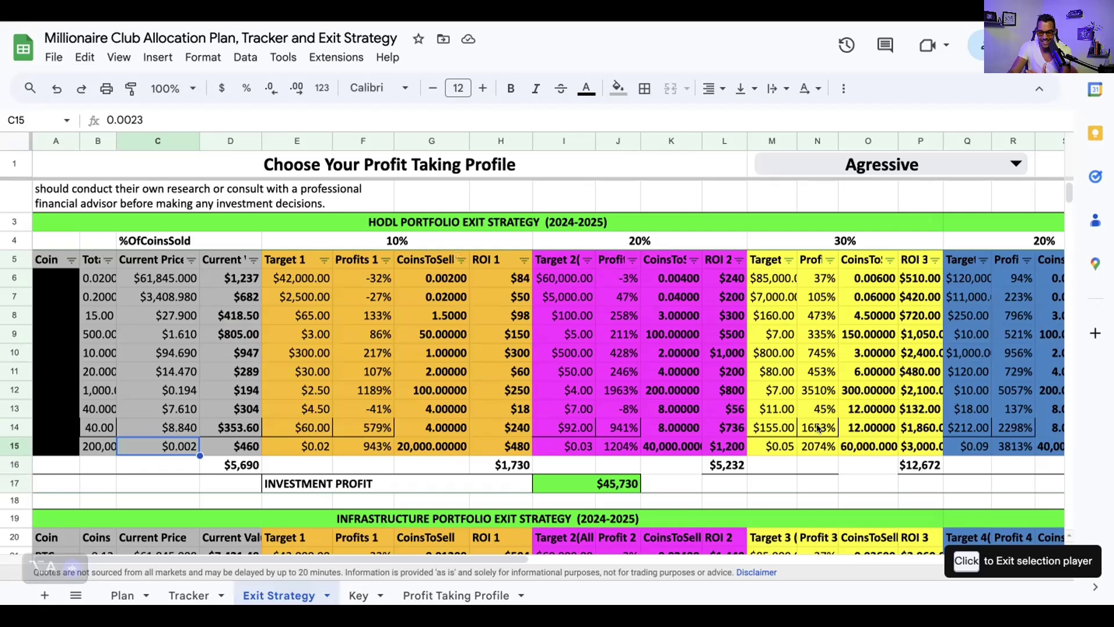
drag(503, 557, 554, 562)
drag(310, 554, 181, 514)
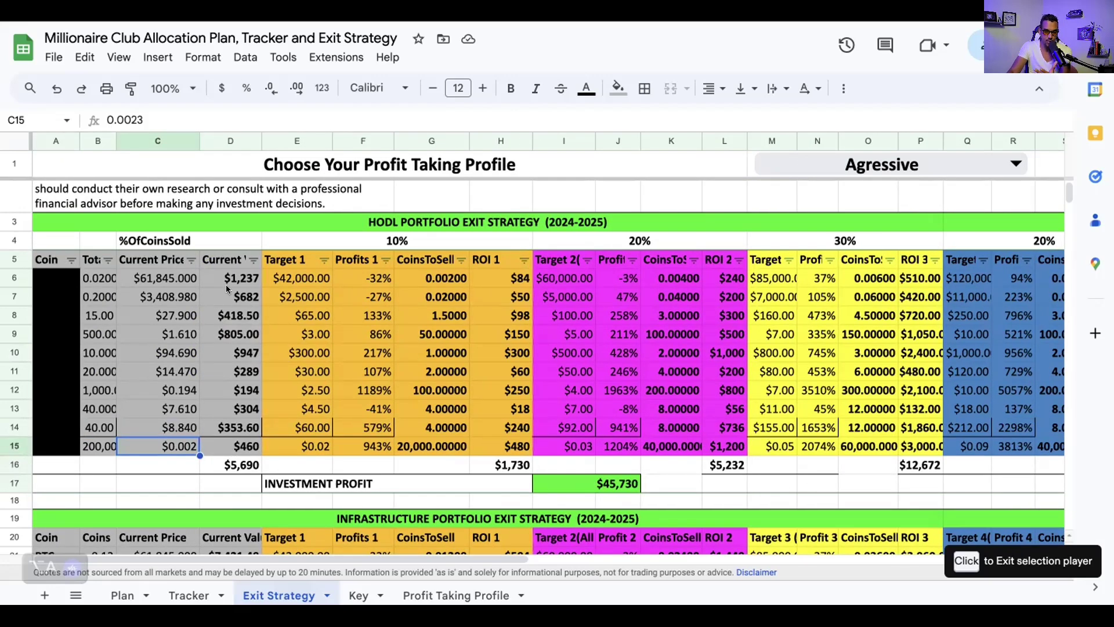
click(230, 464)
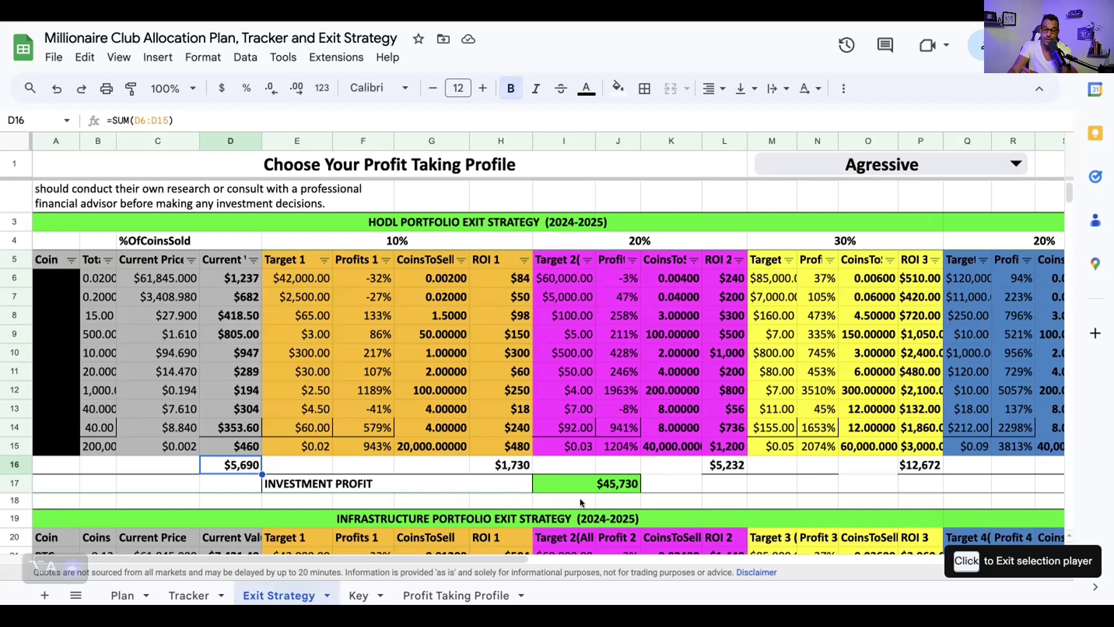
Set the profit taking profile to Balanced, check the HODL portfolio's investment profit, and switch the profile to YOLO.
click(948, 159)
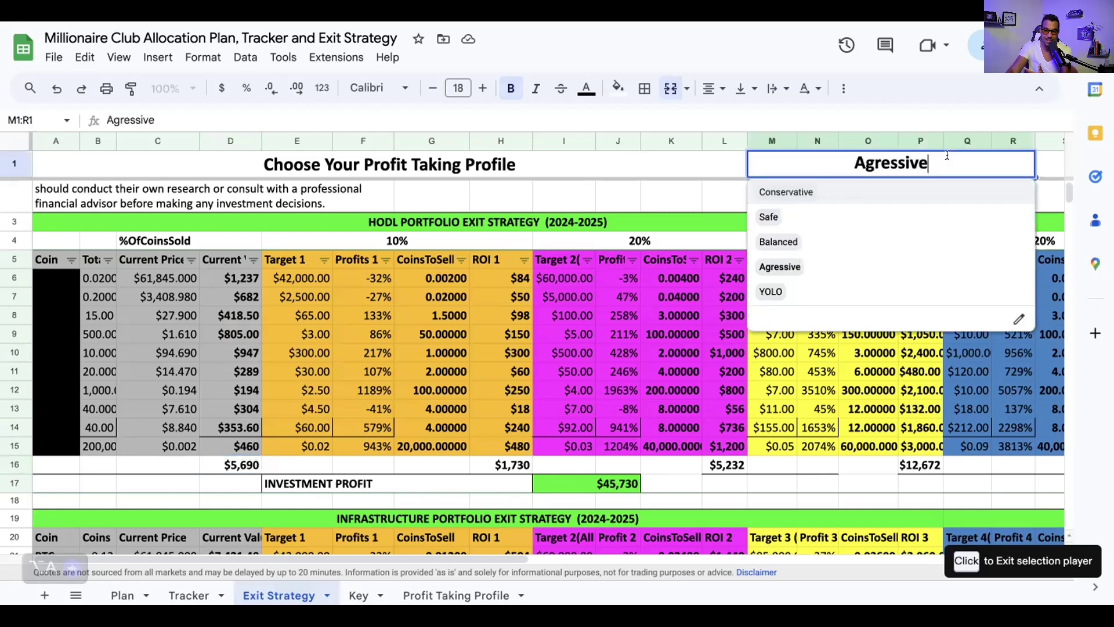
click(809, 244)
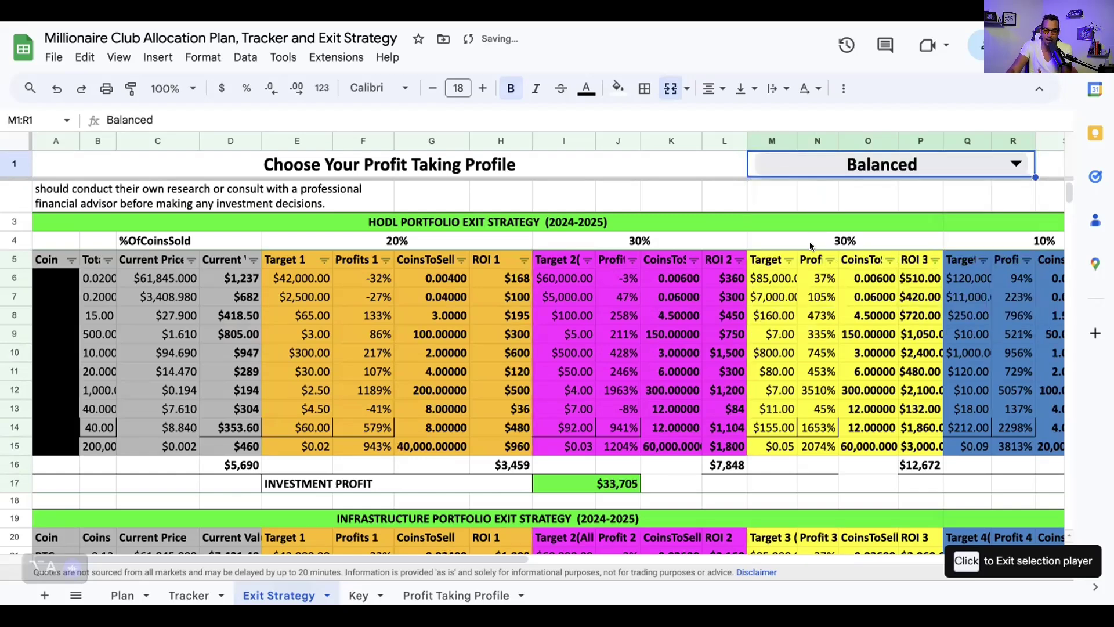
click(633, 485)
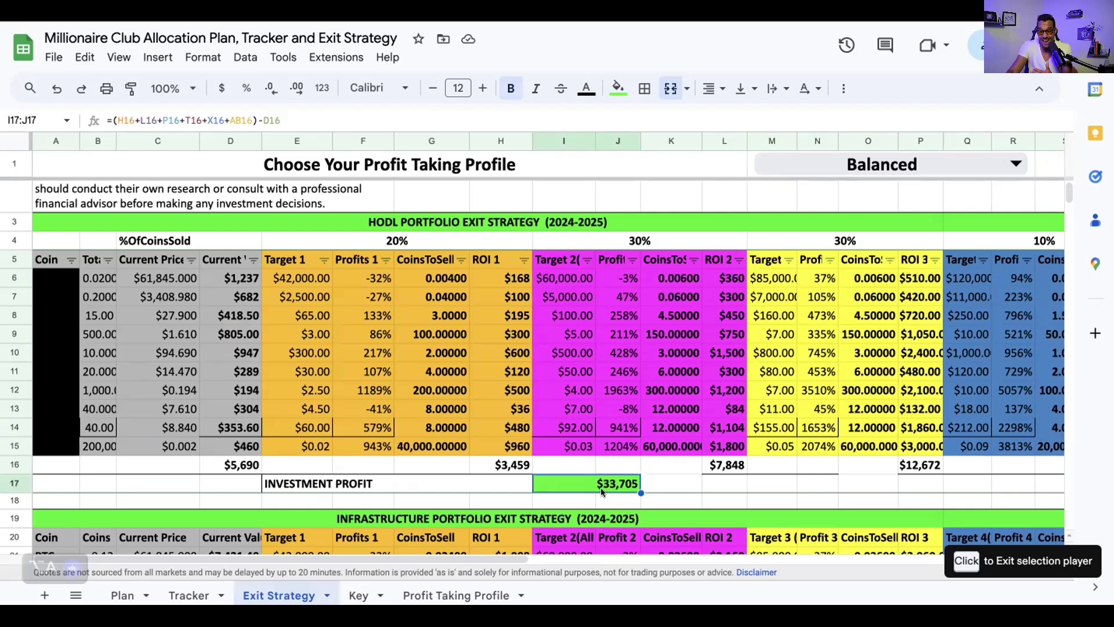
click(946, 163)
click(815, 290)
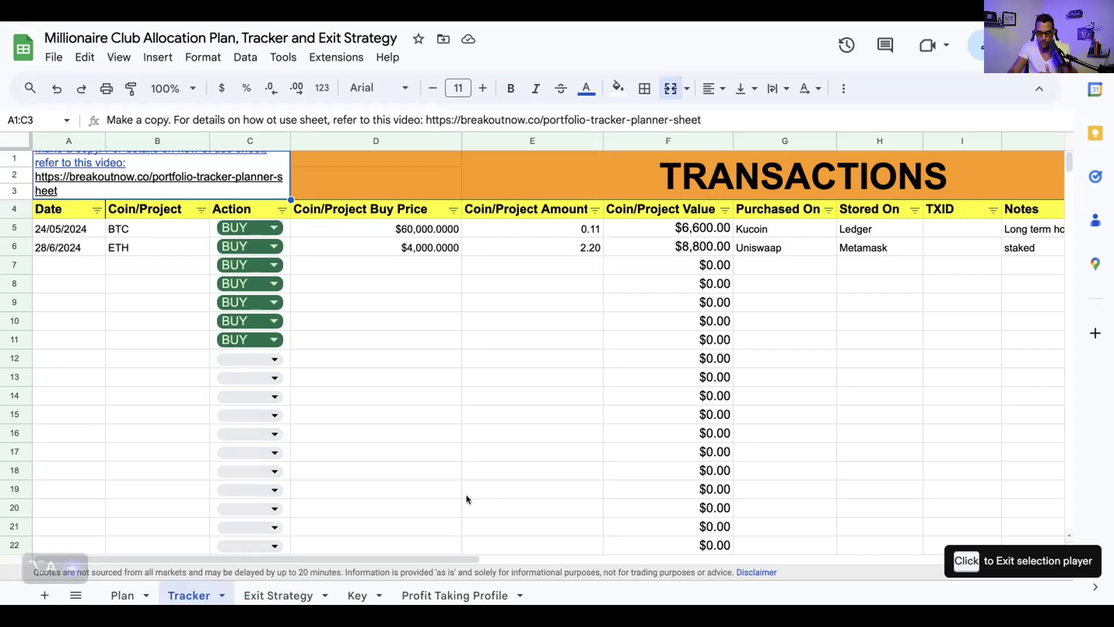
Look over the Tracker sheet's Date and Coin/Project columns and the action options available for the BTC transaction.
scroll(405, 550, right, 5)
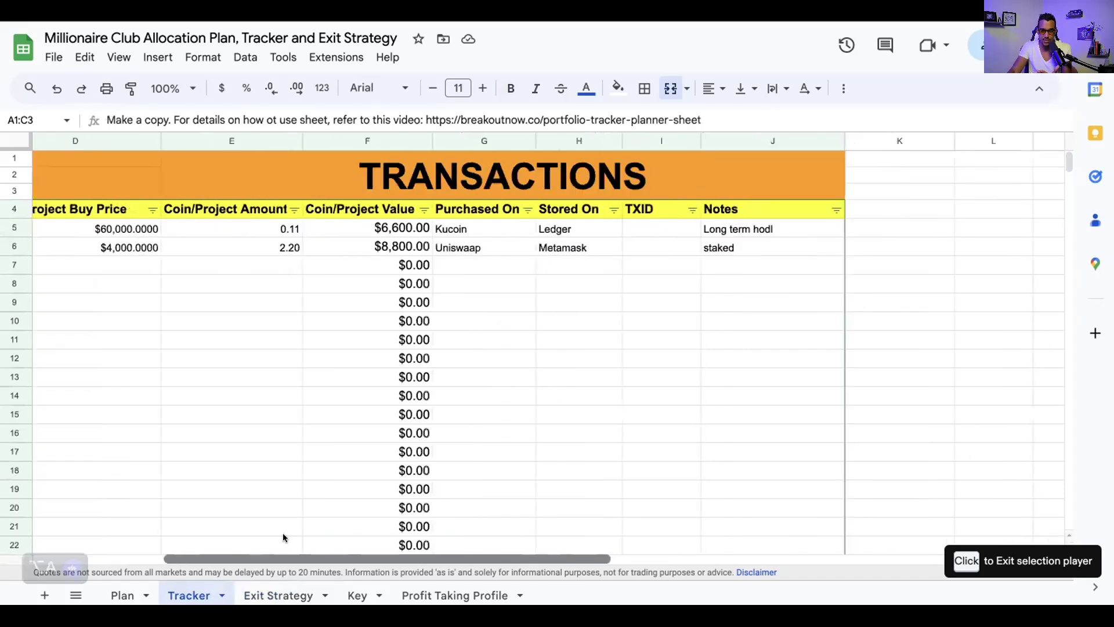
scroll(299, 534, left, 5)
click(64, 210)
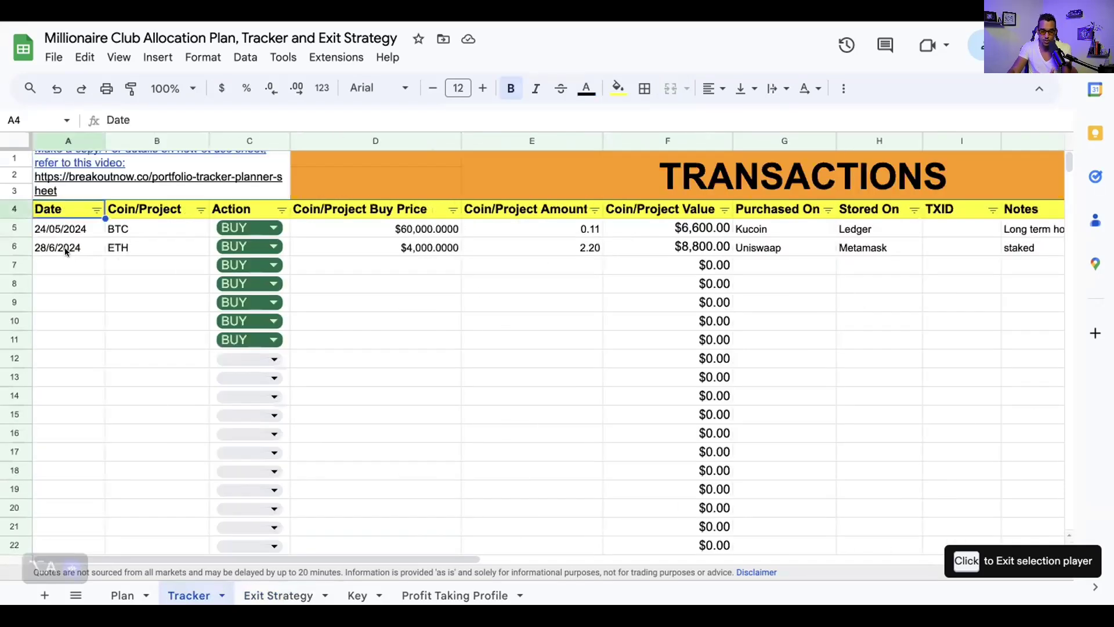
click(152, 207)
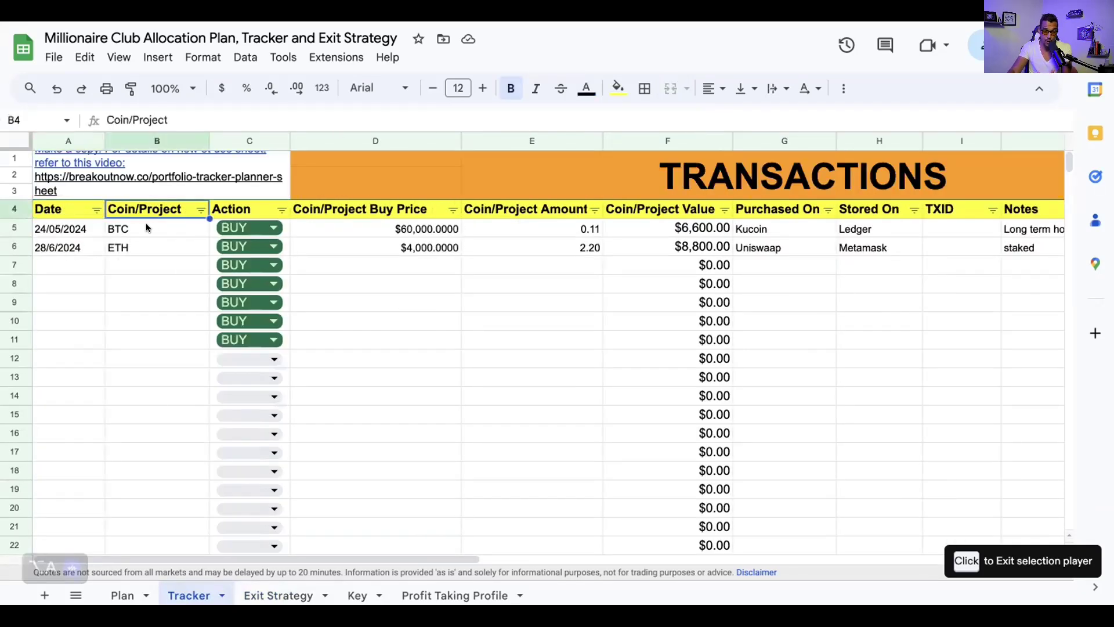
click(256, 227)
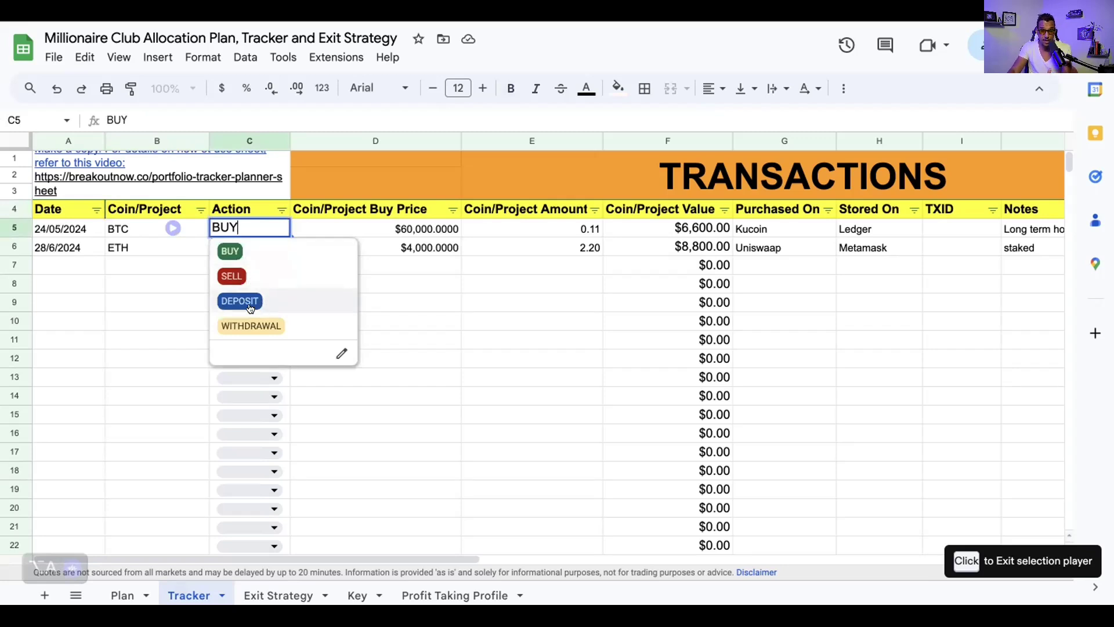
click(352, 415)
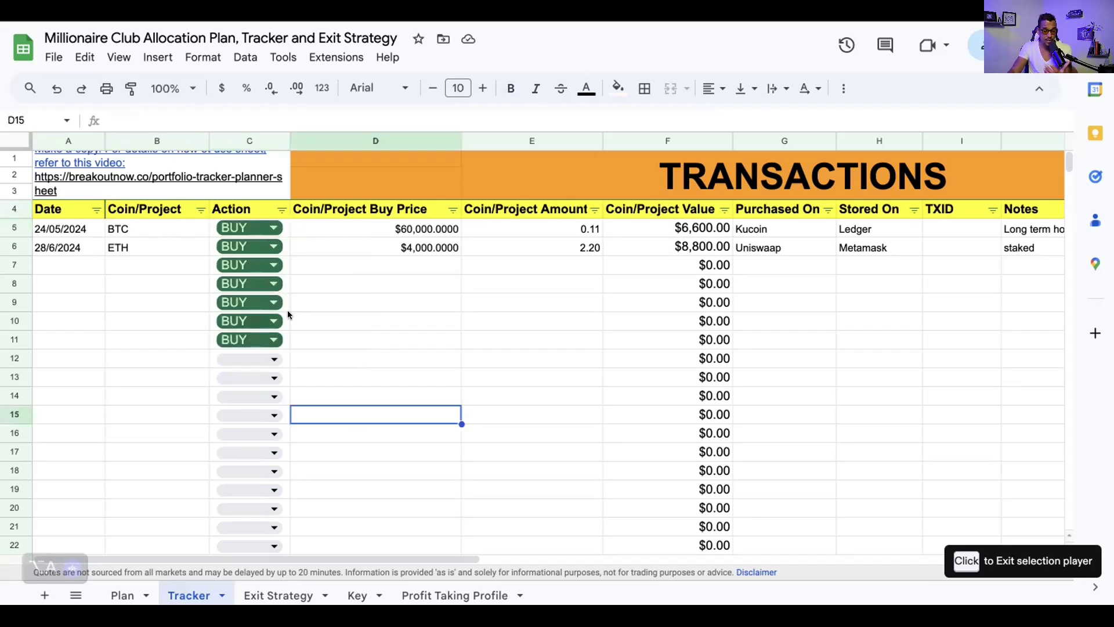
Check the BTC transaction's buy price, coin amount and the formula behind its calculated value on the Tracker sheet.
click(354, 228)
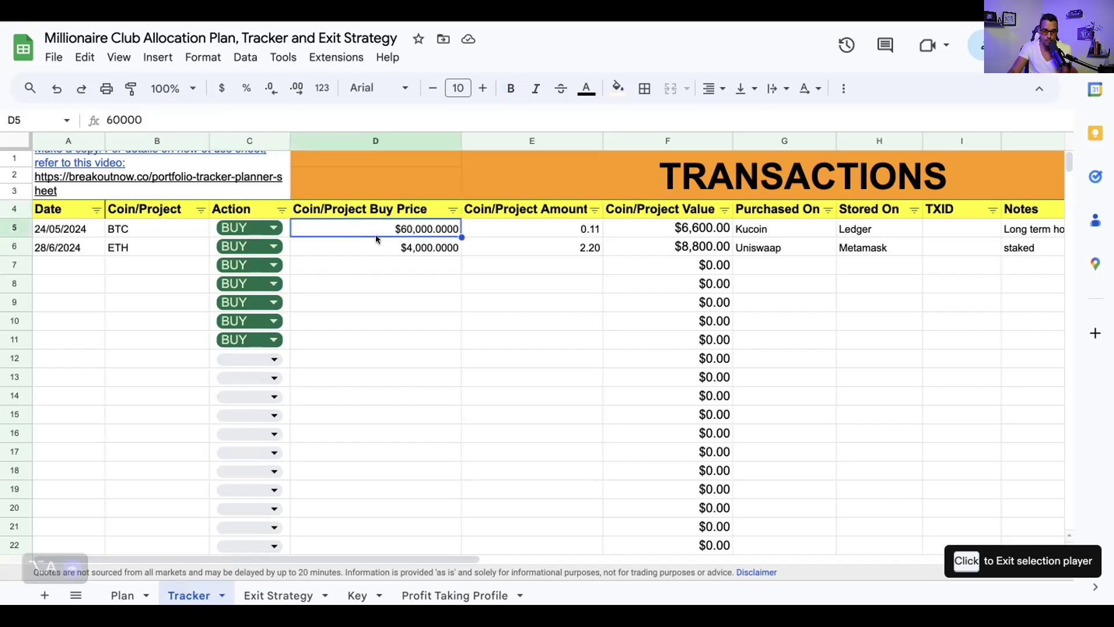
click(526, 228)
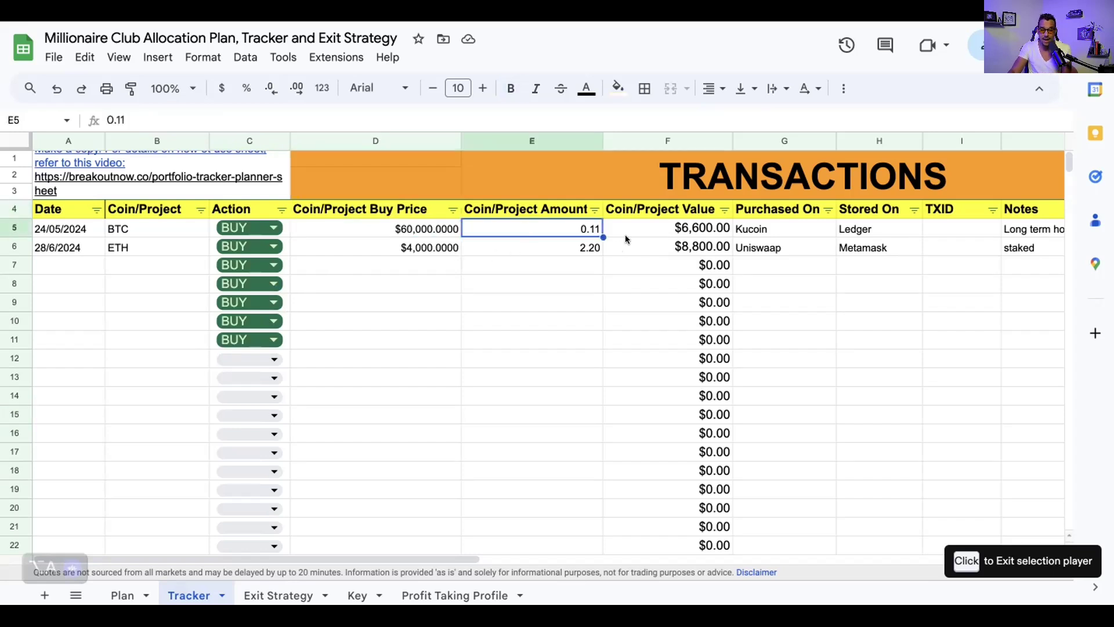
key(Right)
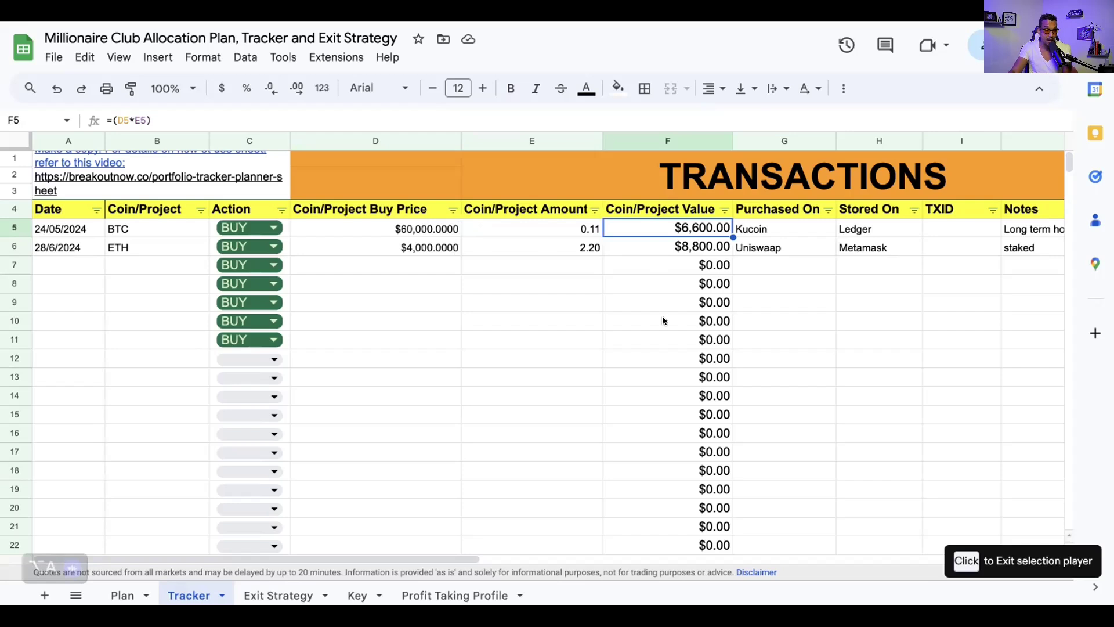
Review the Purchased On, Stored On, TXID and Notes entries for the BTC transaction, and where the ETH is stored.
drag(444, 558, 560, 561)
click(495, 236)
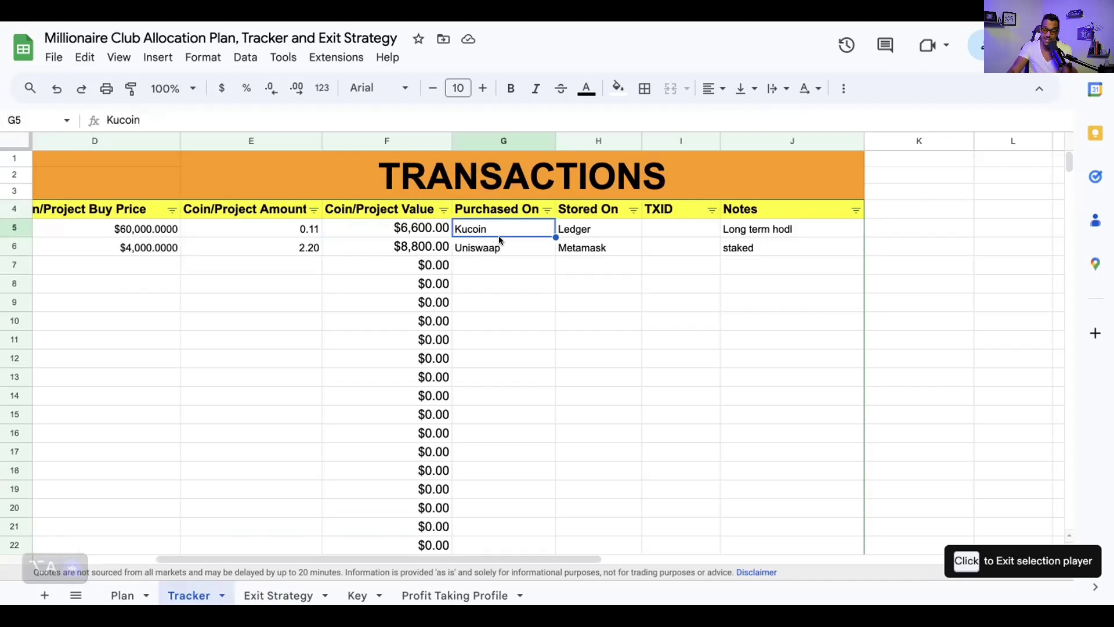
click(606, 227)
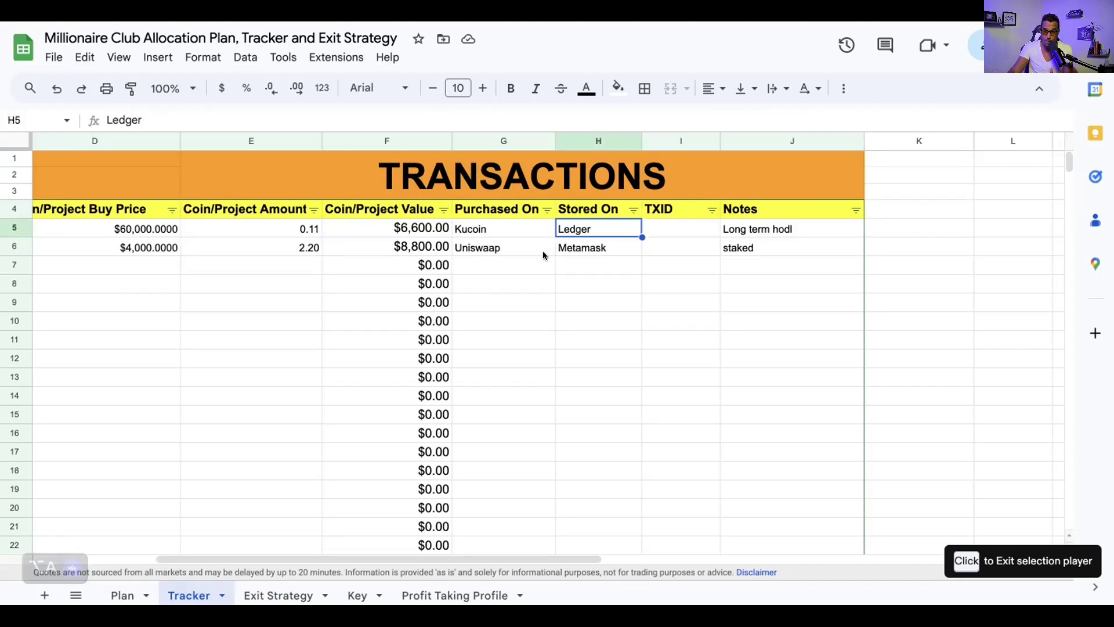
click(568, 243)
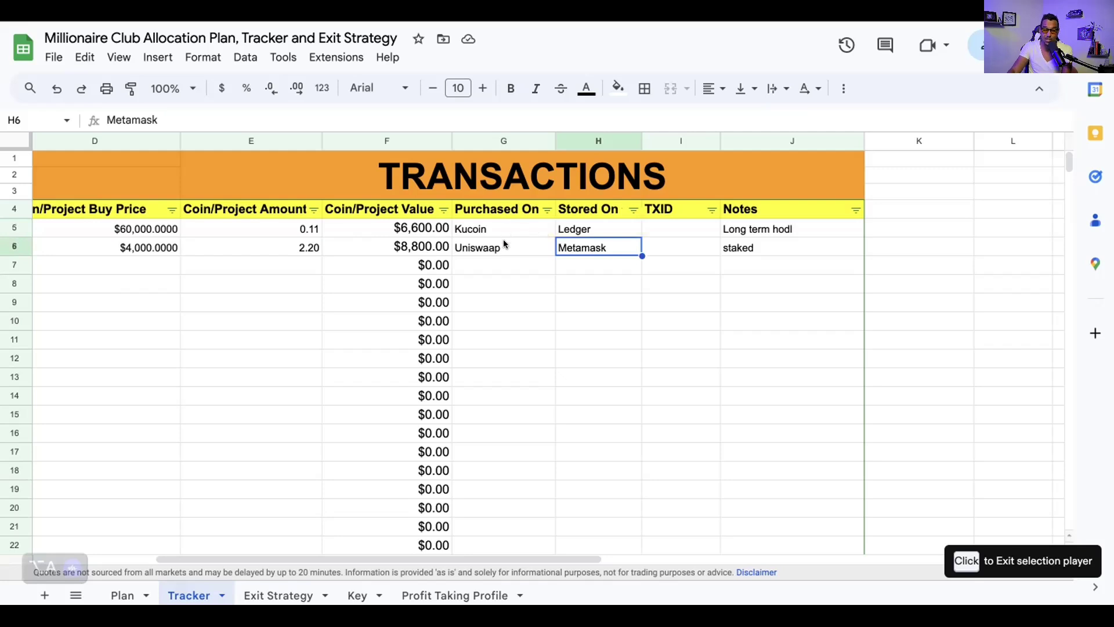
click(678, 229)
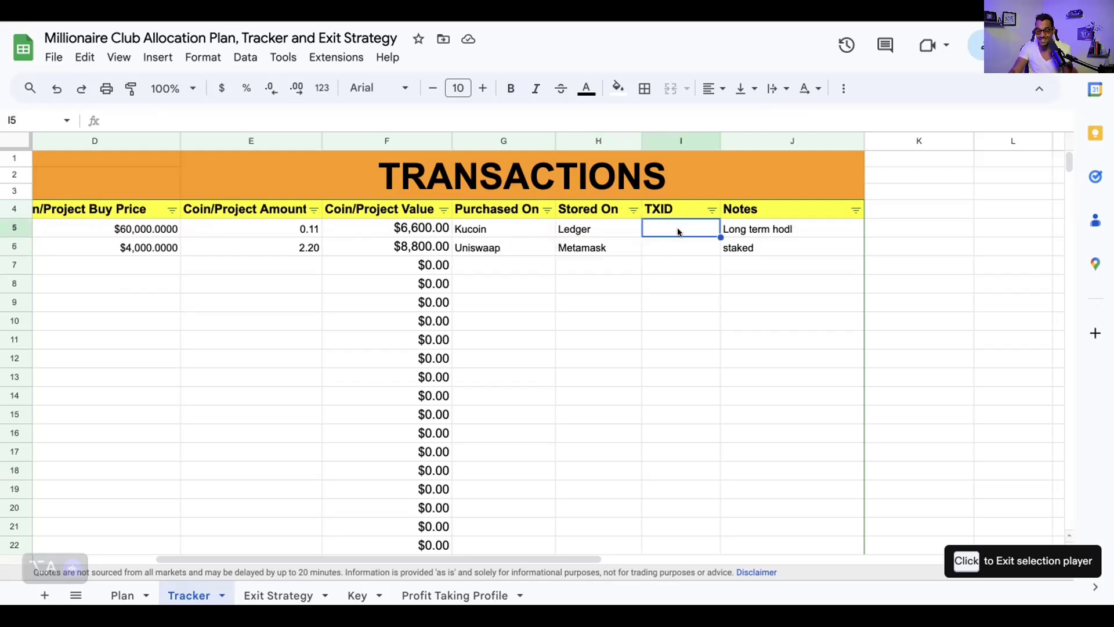
click(757, 234)
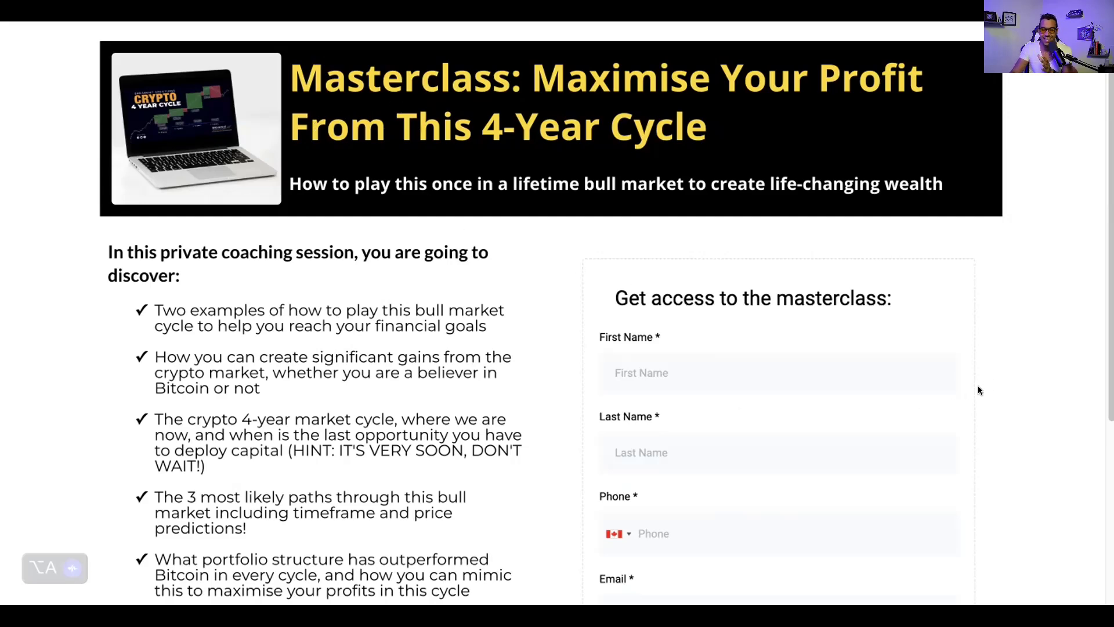
Read through the masterclass page's list of coaching session topics and the fields of its access form.
scroll(997, 380, down, 2)
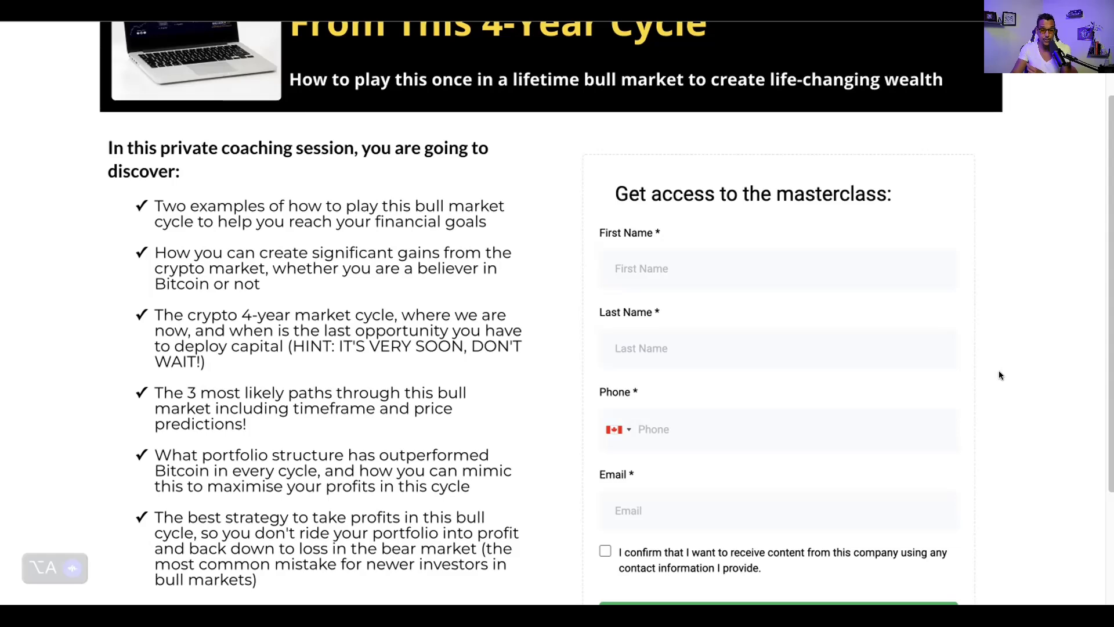
scroll(998, 370, up, 2)
scroll(365, 374, down, 2)
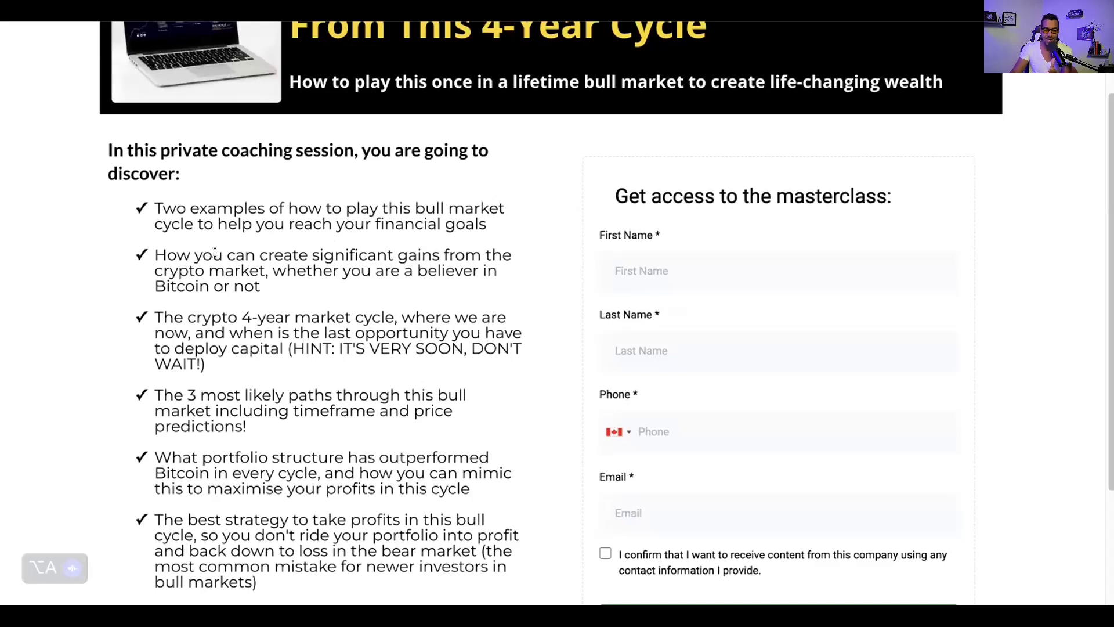
scroll(325, 273, down, 1)
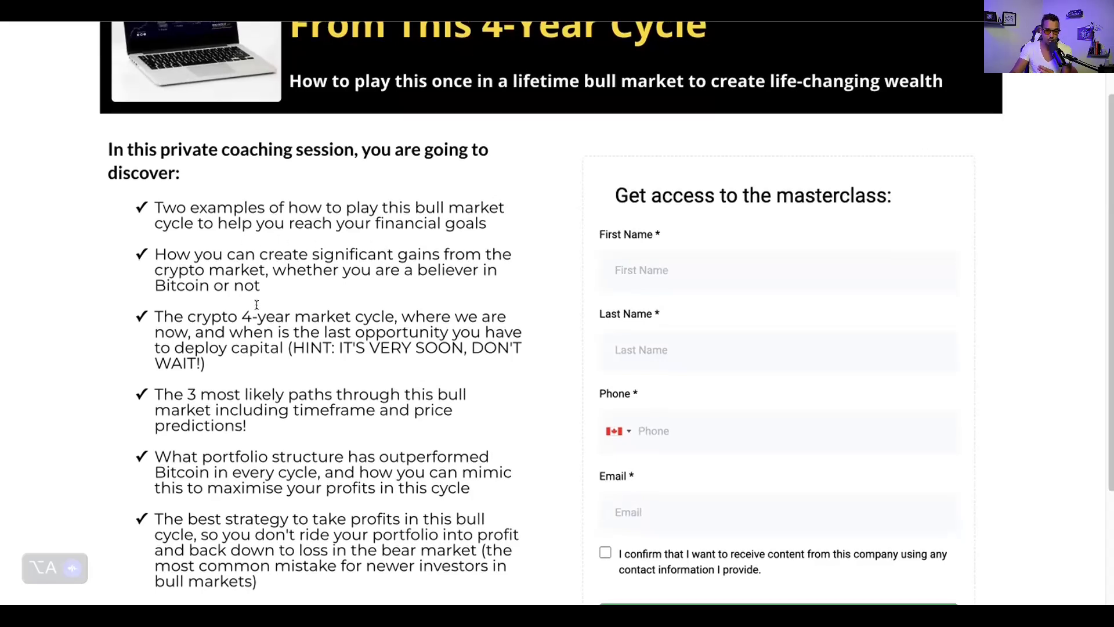